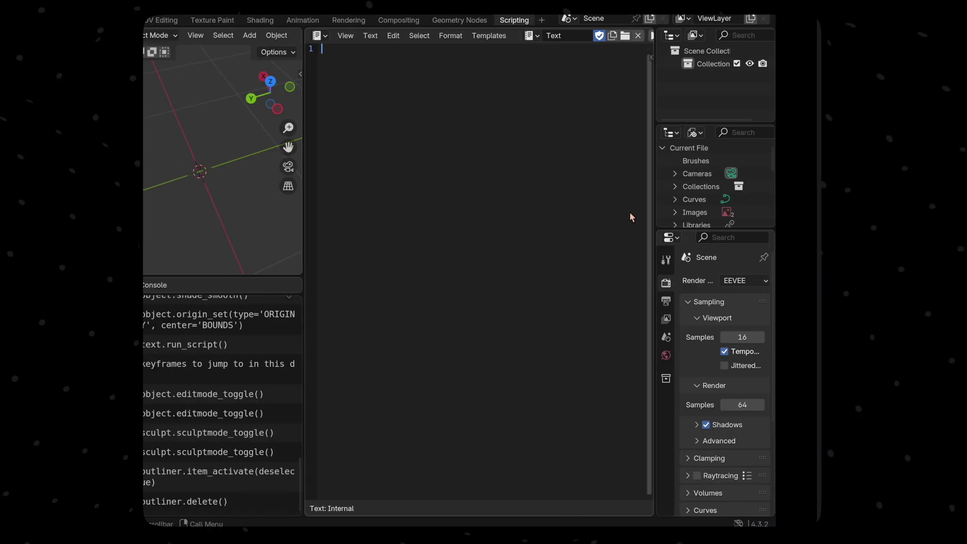
# - Paste the generated tea cup script into the empty text, run it, and open the Sculpting workspace
pyautogui.press('super+v')
pyautogui.hotkey('alt', 'p')
pyautogui.click(181, 23)
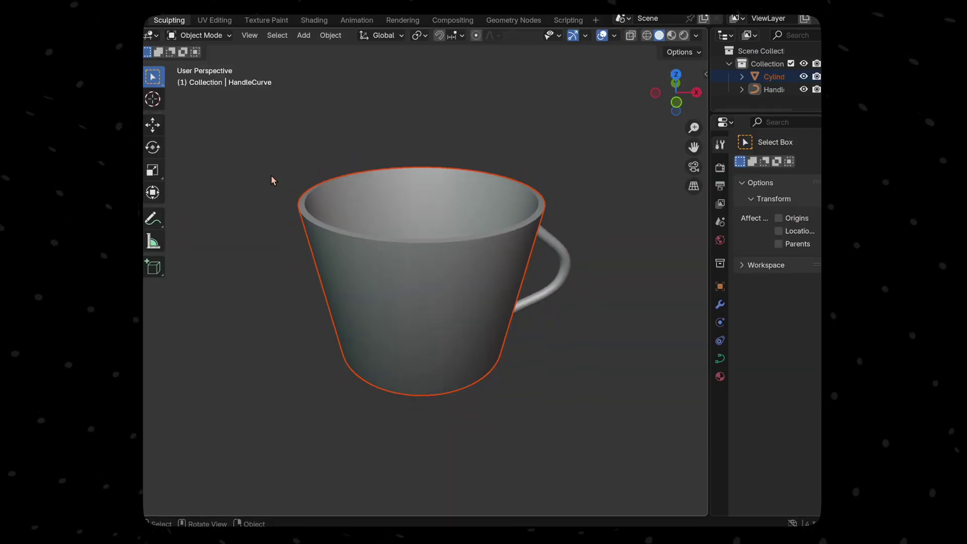
# - Examine the generated cup from several sides and select its handle curve to check the attachment
pyautogui.hscroll(-10, 270, 179)
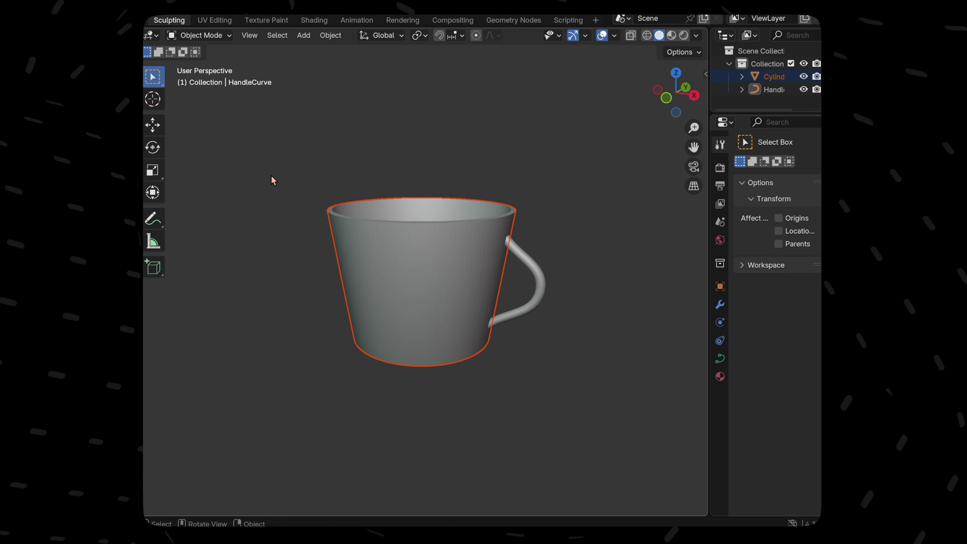
pyautogui.click(235, 282)
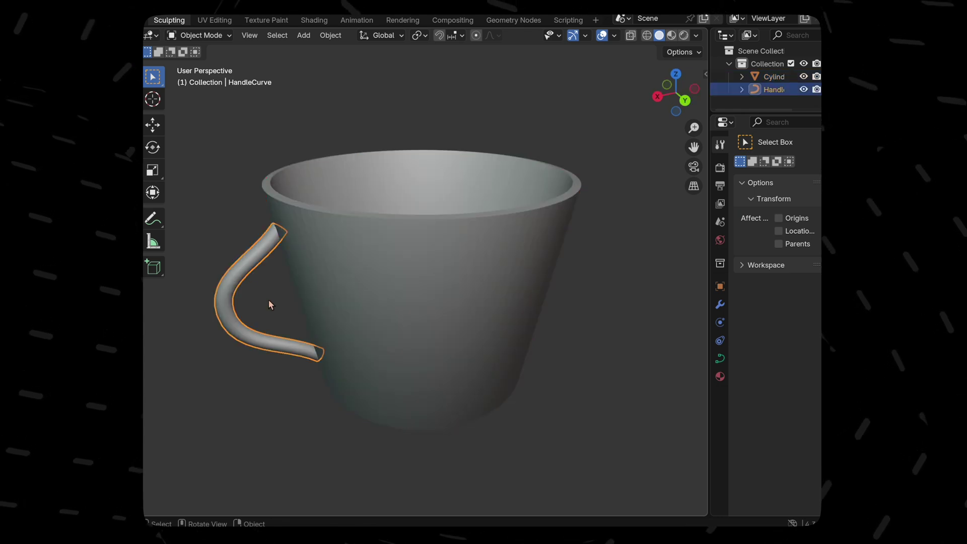
pyautogui.scroll(-10, 270, 305)
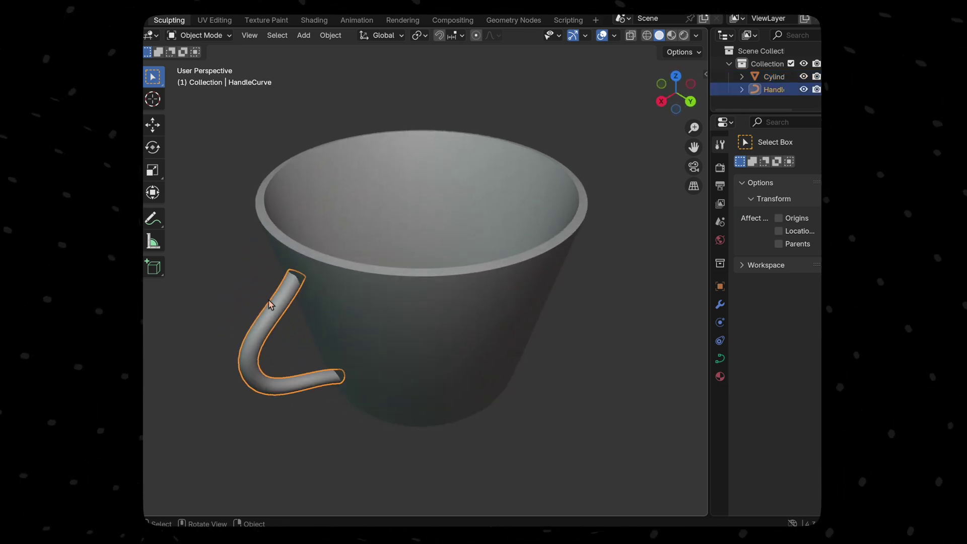
pyautogui.hscroll(10, 270, 305)
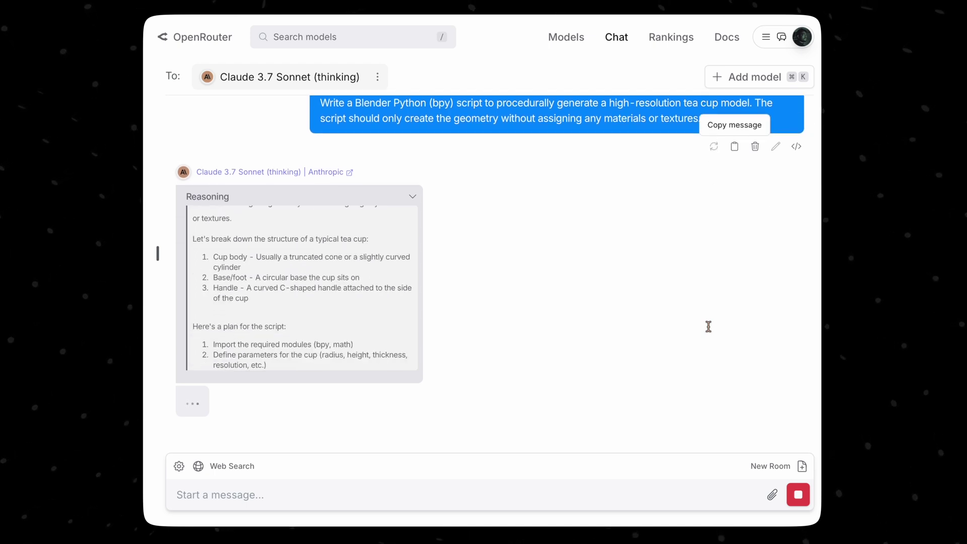
# - Open the TeaCup model in the Sculpting workspace, frame it and examine its rim, body and handle
pyautogui.click(636, 335)
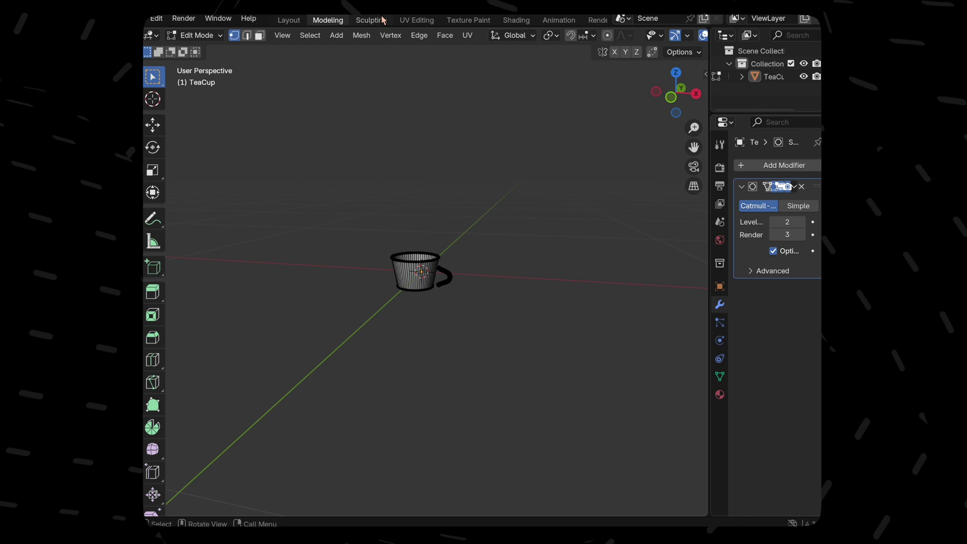
pyautogui.click(382, 20)
pyautogui.press('KP_Decimal')
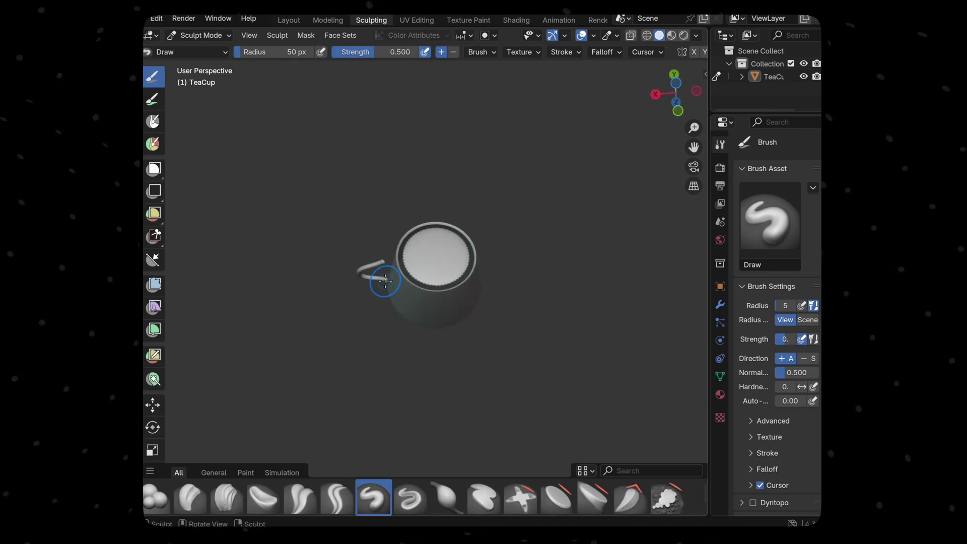
pyautogui.moveTo(449, 254); pyautogui.dragTo(537, 273, button='middle')
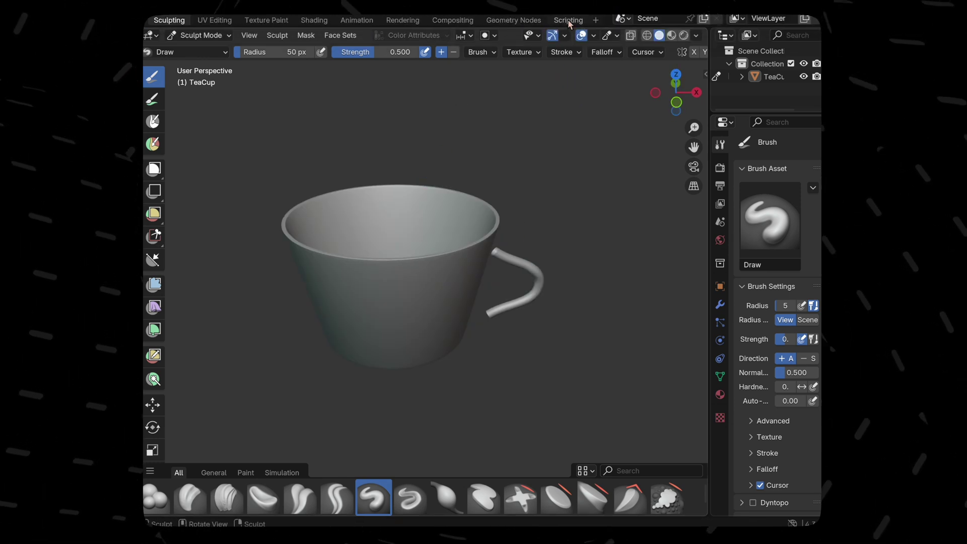
# - Return to the Scripting workspace and widen the script editor area
pyautogui.click(568, 21)
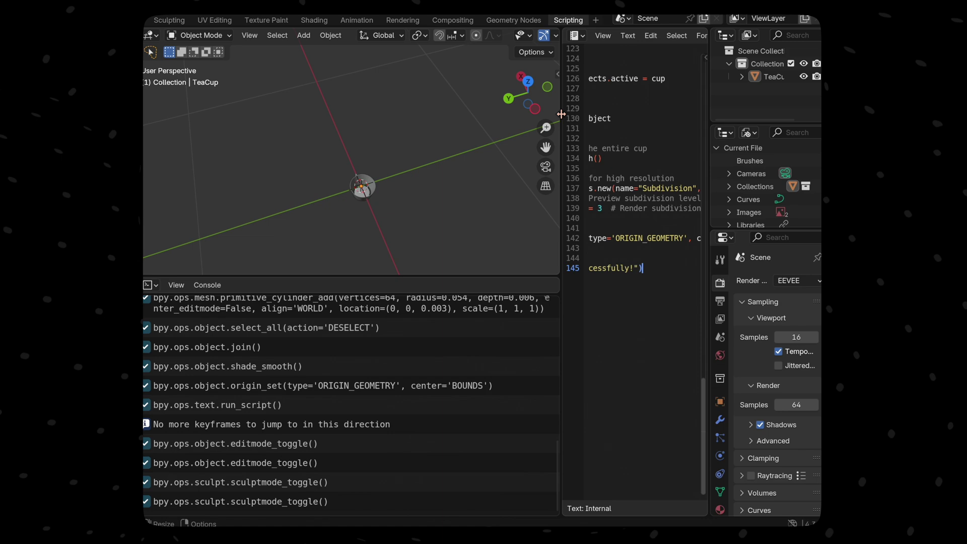
pyautogui.moveTo(561, 114); pyautogui.dragTo(358, 108)
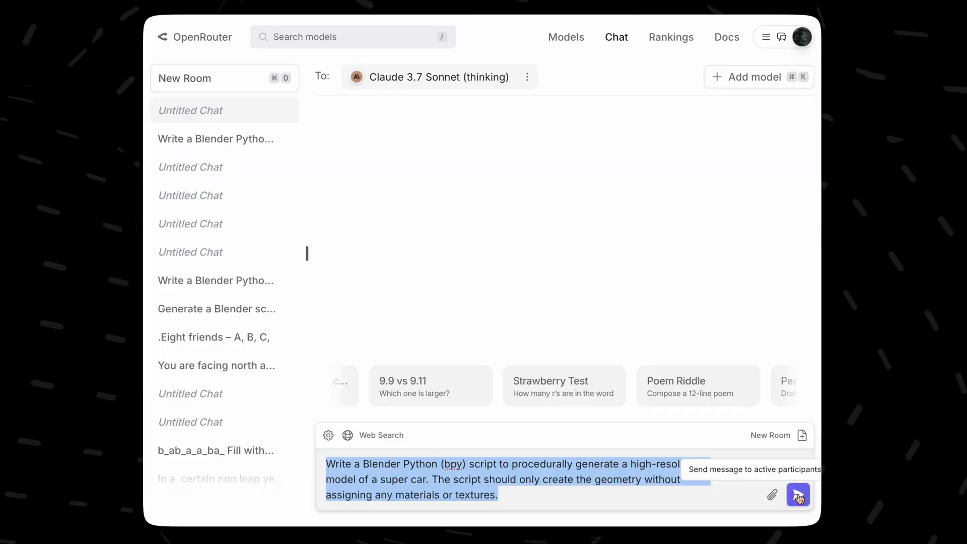
# - Send Claude 3.7 Sonnet (thinking) the prompt for a high-resolution, geometry-only super car script and collapse the chat list
pyautogui.click(799, 496)
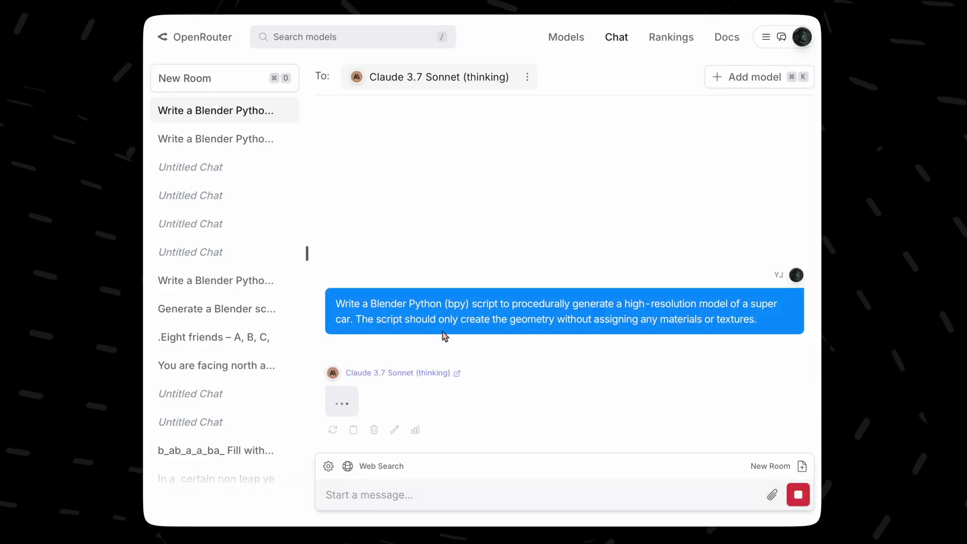
pyautogui.click(307, 253)
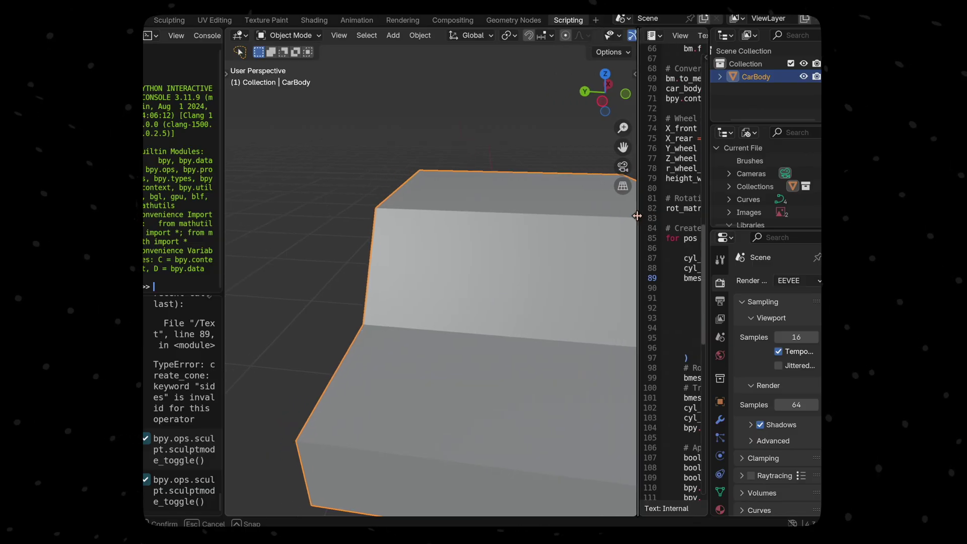
# - Examine the generated CarBody mesh from several angles in the Scripting workspace's viewport
pyautogui.moveTo(637, 216); pyautogui.dragTo(635, 216)
pyautogui.scroll(-5, 501, 299)
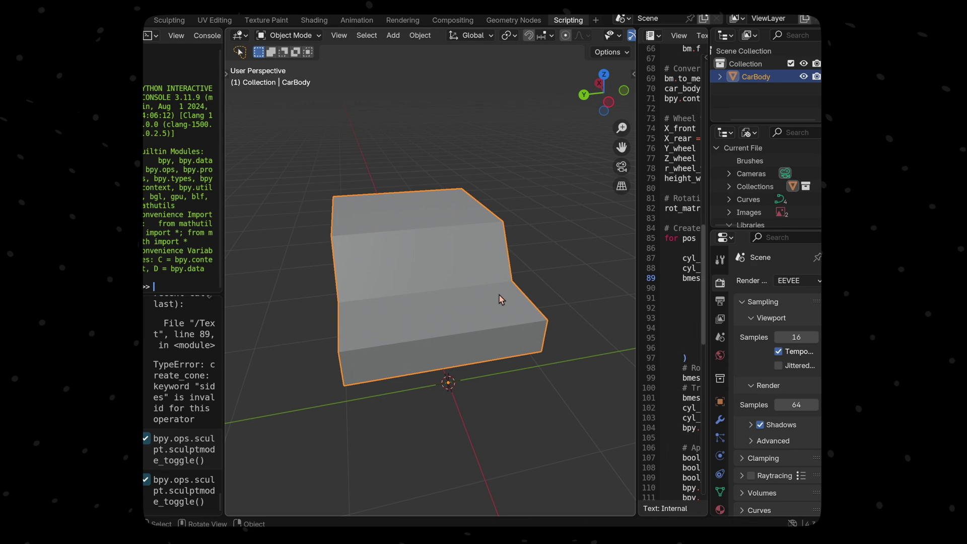
pyautogui.scroll(-2, 502, 299)
pyautogui.moveTo(501, 296); pyautogui.dragTo(563, 319, button='middle')
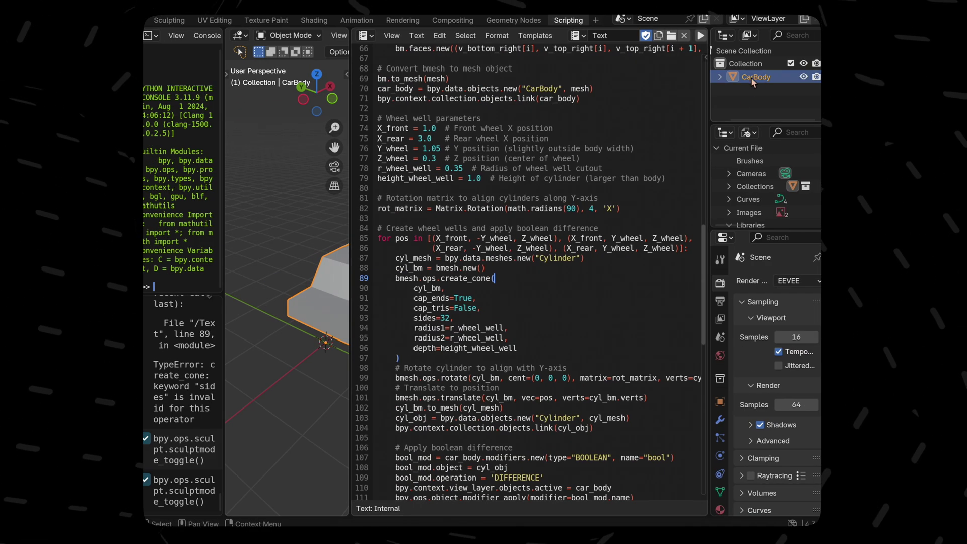
# - Delete the CarBody object from the scene and run the new create_supercar script
pyautogui.rightClick(753, 79)
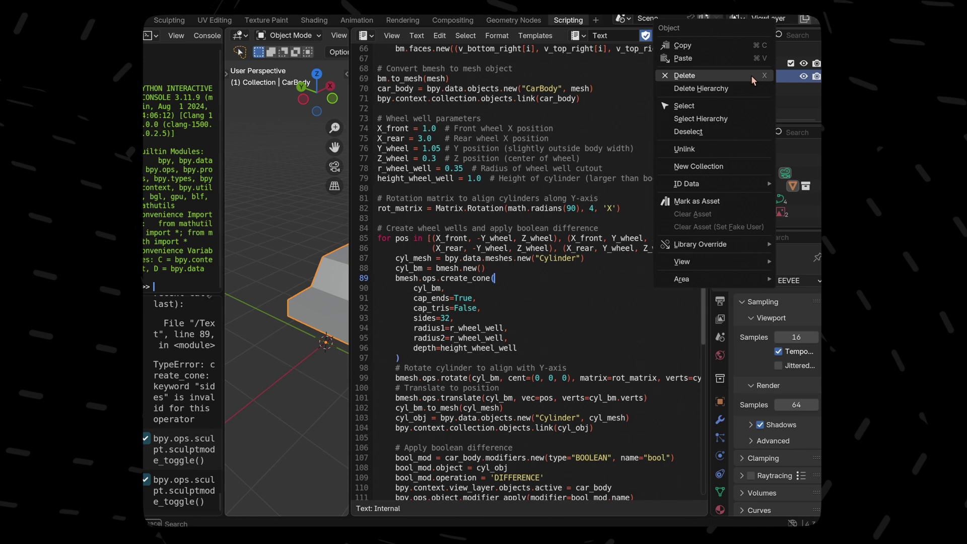
pyautogui.click(724, 75)
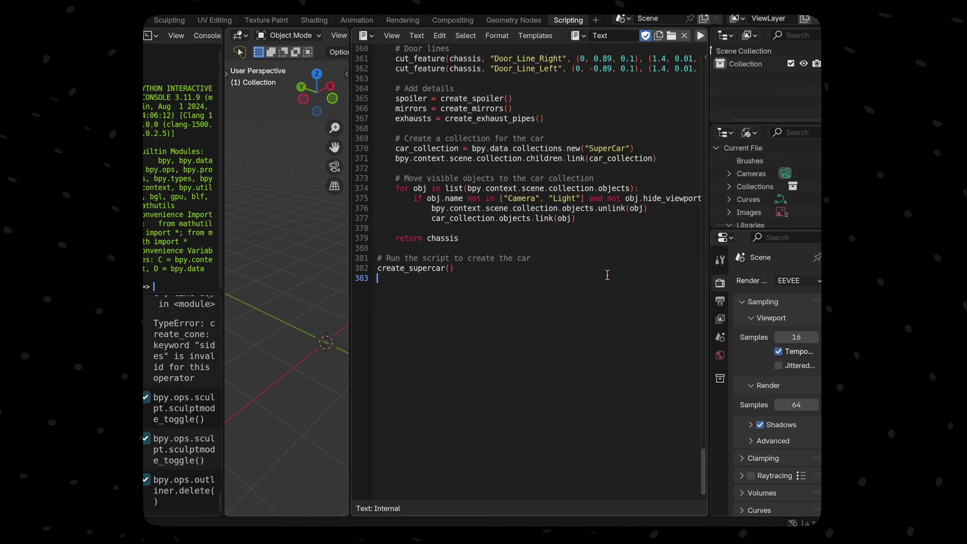
pyautogui.hotkey('alt', 'p')
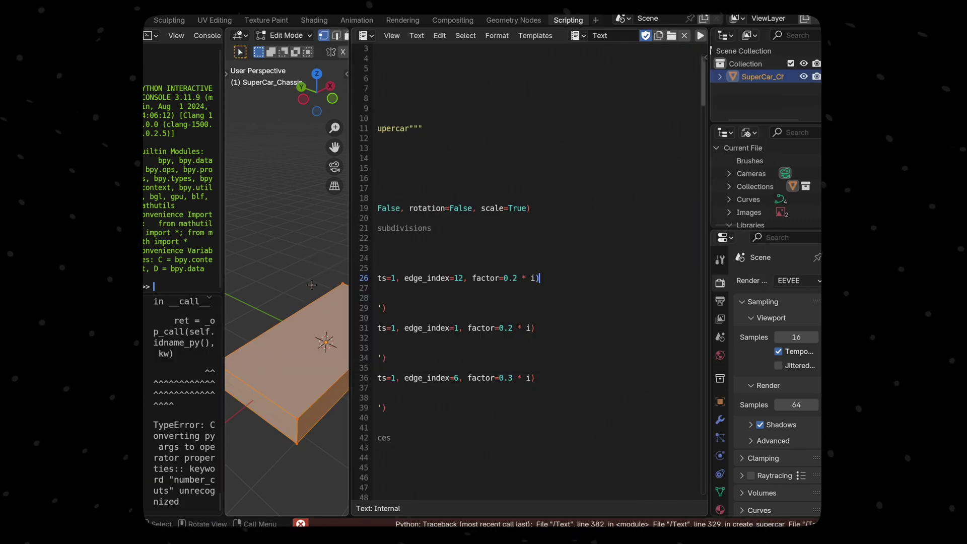
# - Open the full info log and select the latest Python traceback, bringing up its context options
pyautogui.moveTo(311, 285); pyautogui.dragTo(302, 308, button='middle')
pyautogui.click(353, 524)
pyautogui.click(257, 448)
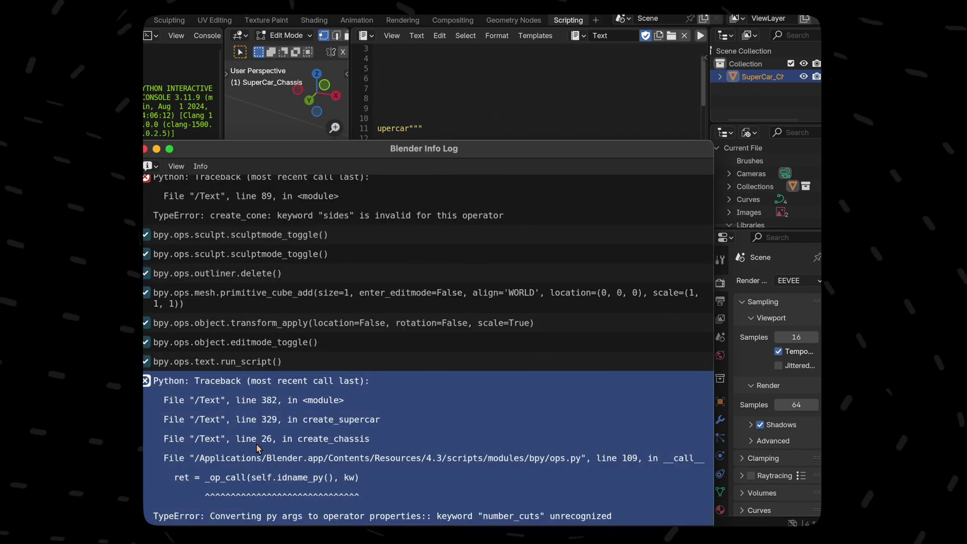
pyautogui.rightClick(261, 448)
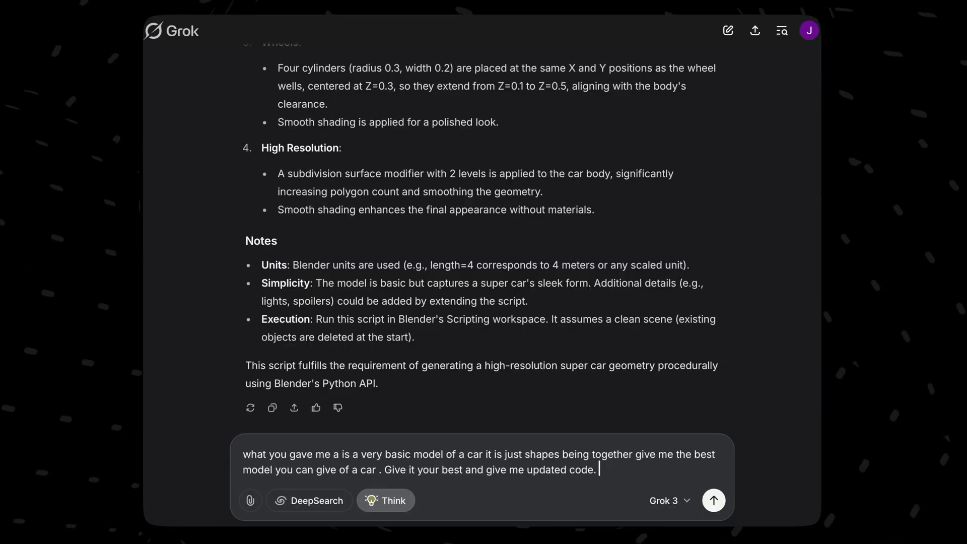
# - Switch to Grok 3, request updated code for its best car model, and examine the SupercarBody mesh in Blender
pyautogui.press('Return')
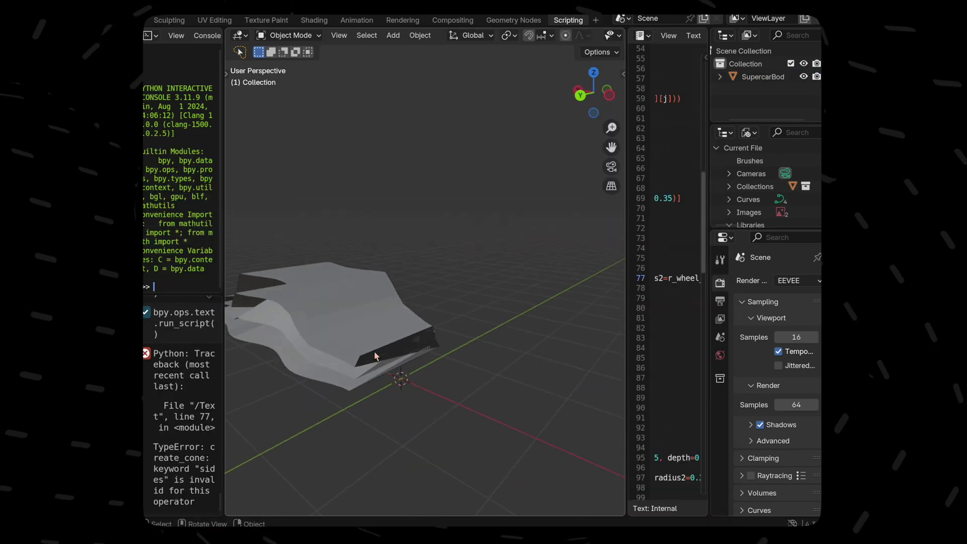
pyautogui.moveTo(353, 348); pyautogui.dragTo(529, 353, button='middle')
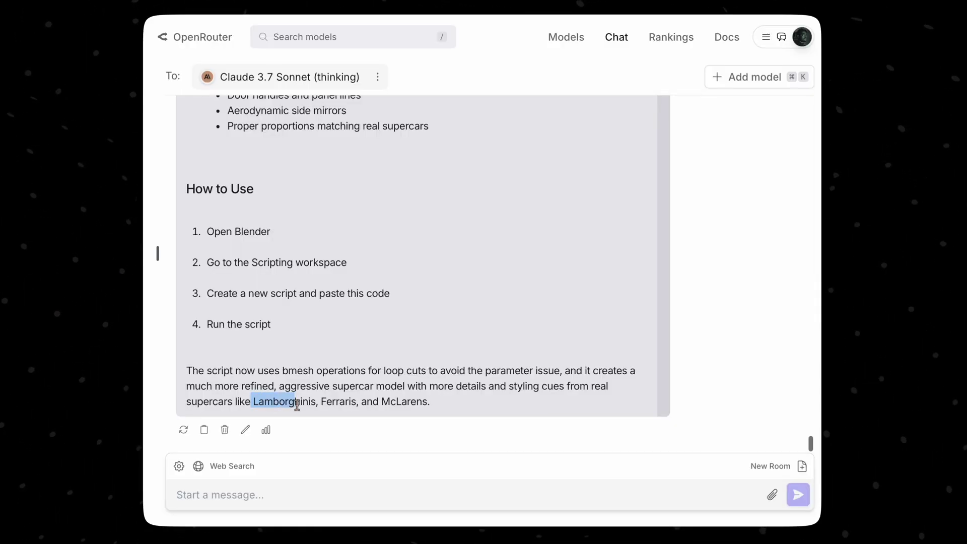
# - Review Claude's closing notes on script usage and supercar styling in the OpenRouter chat
pyautogui.moveTo(296, 399); pyautogui.dragTo(452, 433)
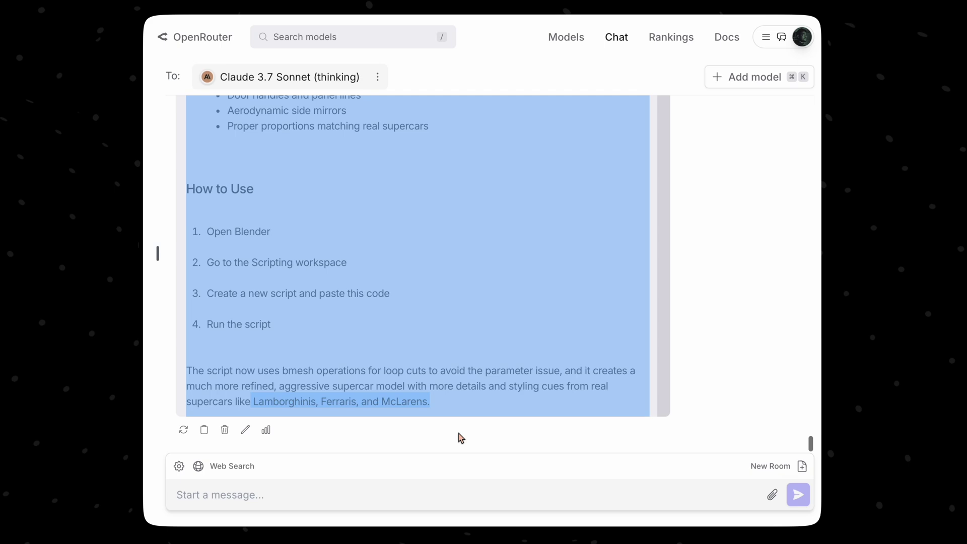
pyautogui.click(443, 402)
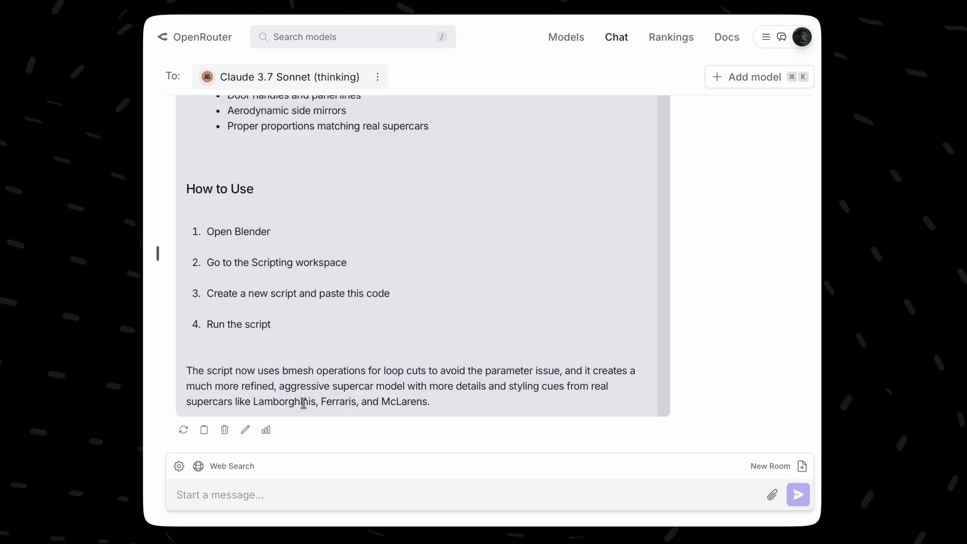
pyautogui.scroll(20, 432, 345)
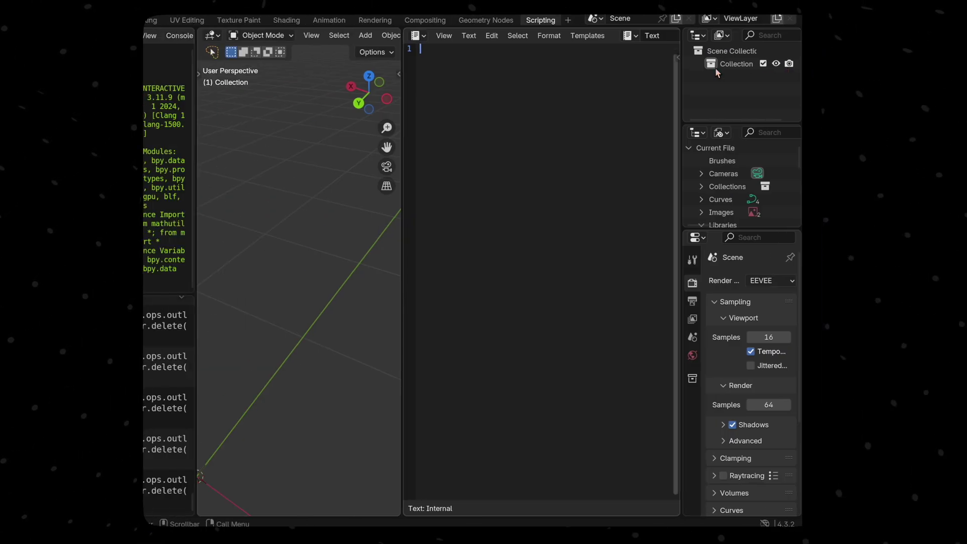
# - Paste the generated Burj Khalifa script into Blender's empty text and examine the tower model
pyautogui.hotkey('ctrl', 'v')
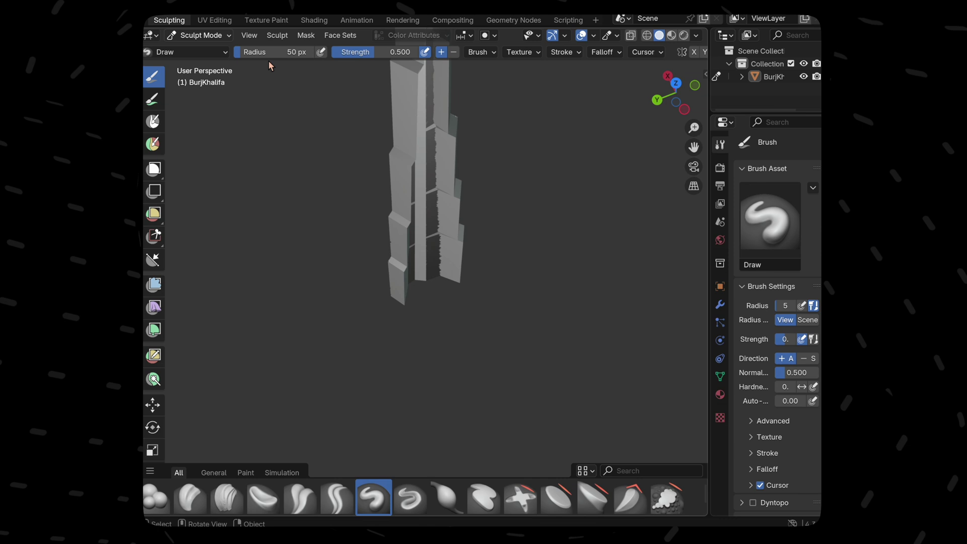
pyautogui.moveTo(396, 156); pyautogui.dragTo(460, 205, button='middle')
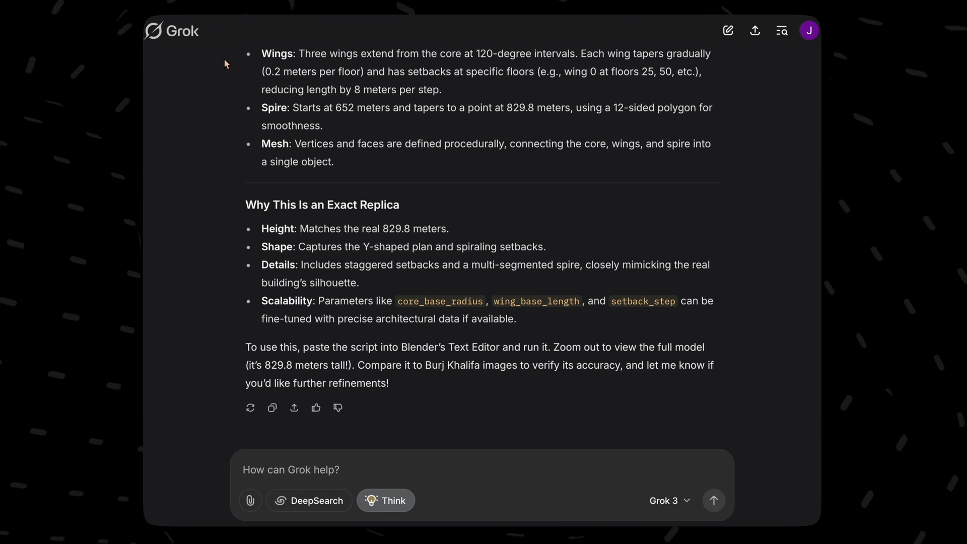
# - Open the detailed BurjKhalifa model in the Sculpting workspace and examine the tower's surface
pyautogui.moveTo(525, 17)
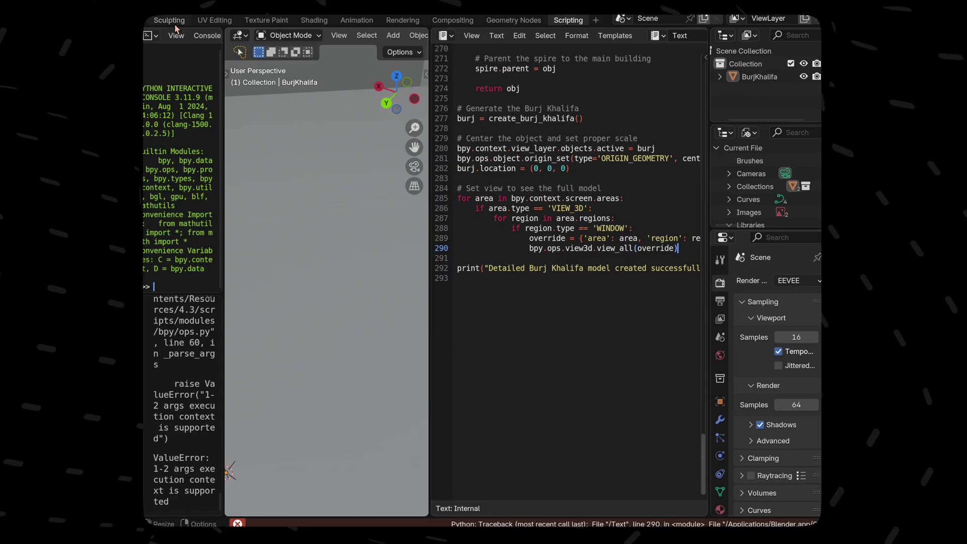
pyautogui.click(170, 21)
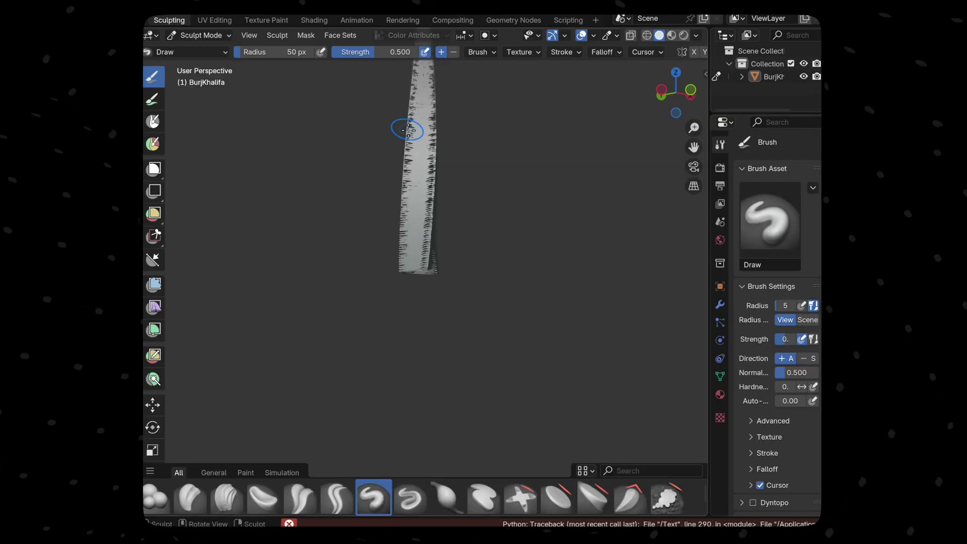
pyautogui.moveTo(407, 131); pyautogui.dragTo(406, 131, button='middle')
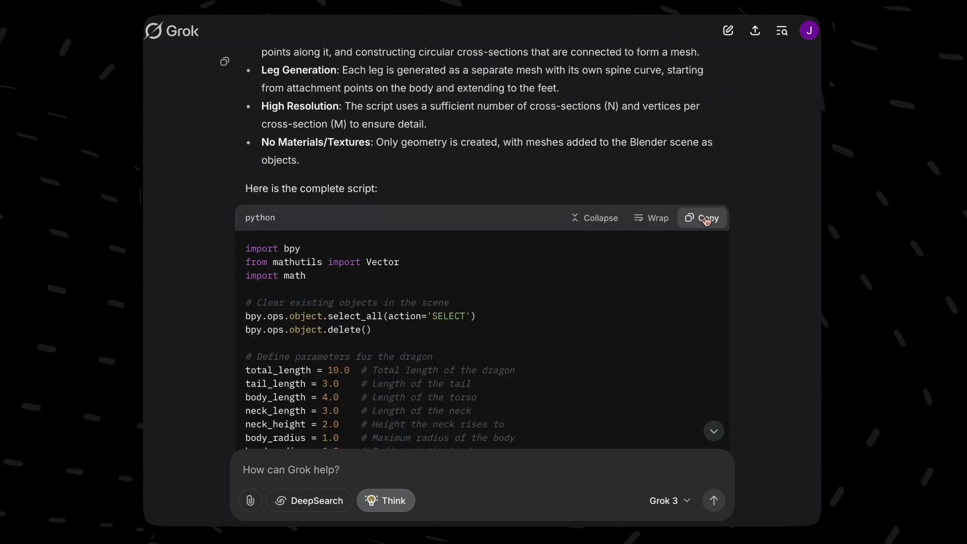
# - Copy Grok's dragon script and request an updated exact dragon replica with a more dragon-like head
pyautogui.click(705, 218)
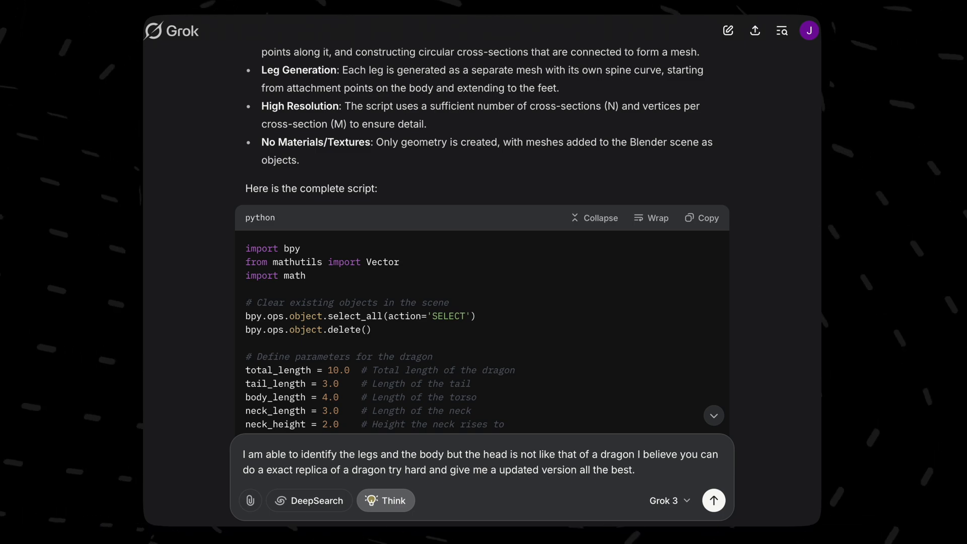
pyautogui.press('Return')
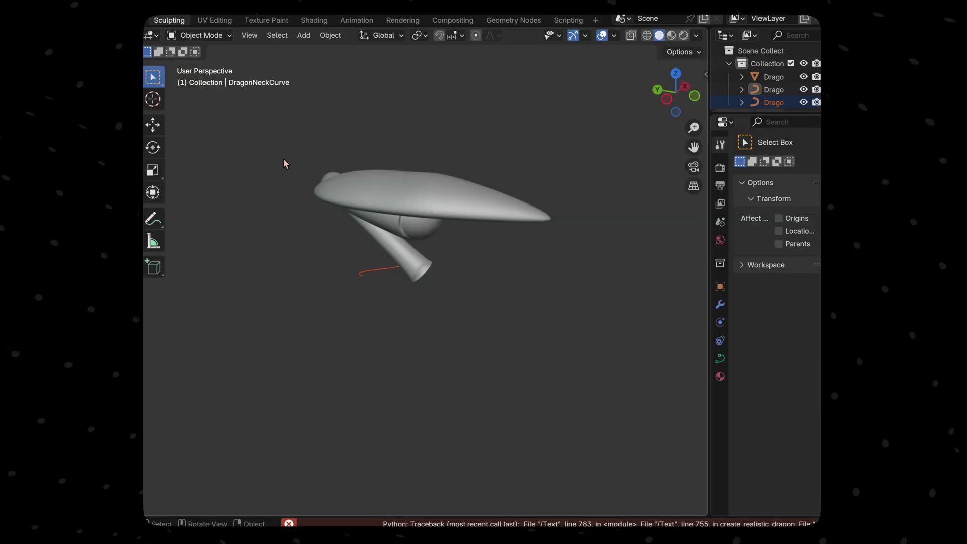
# - Examine the generated dragon models from several angles in Blender and return to the Scripting workspace
pyautogui.moveTo(351, 222); pyautogui.dragTo(352, 222, button='middle')
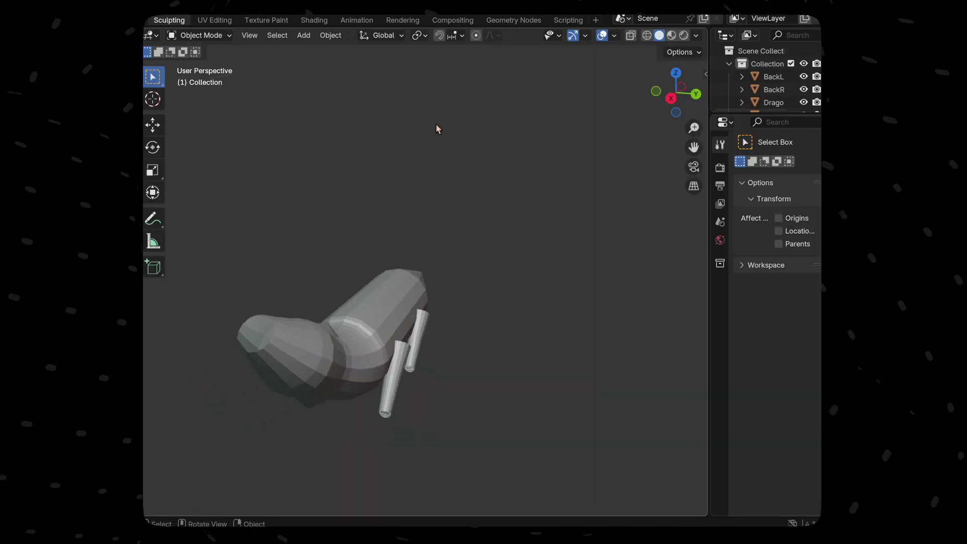
pyautogui.scroll(-5, 439, 130)
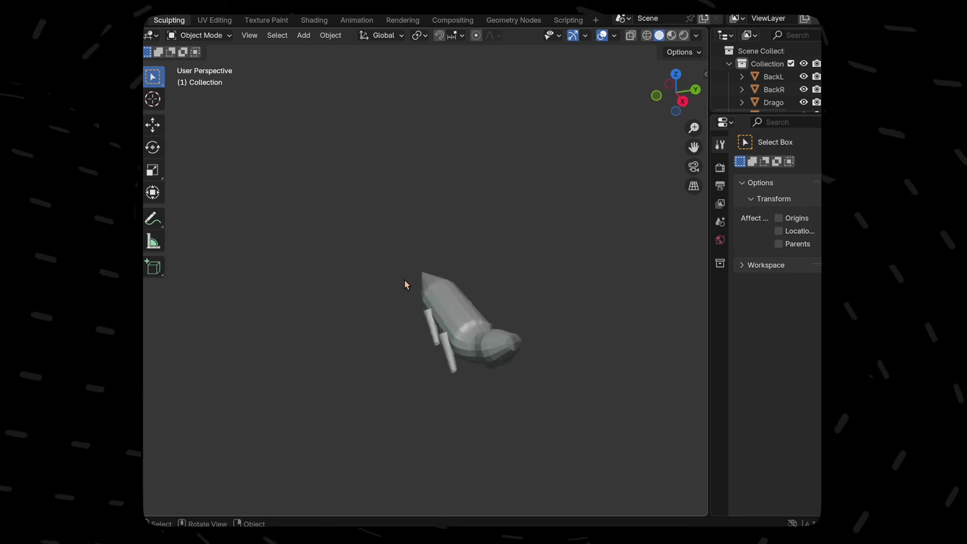
pyautogui.press('KP_4')
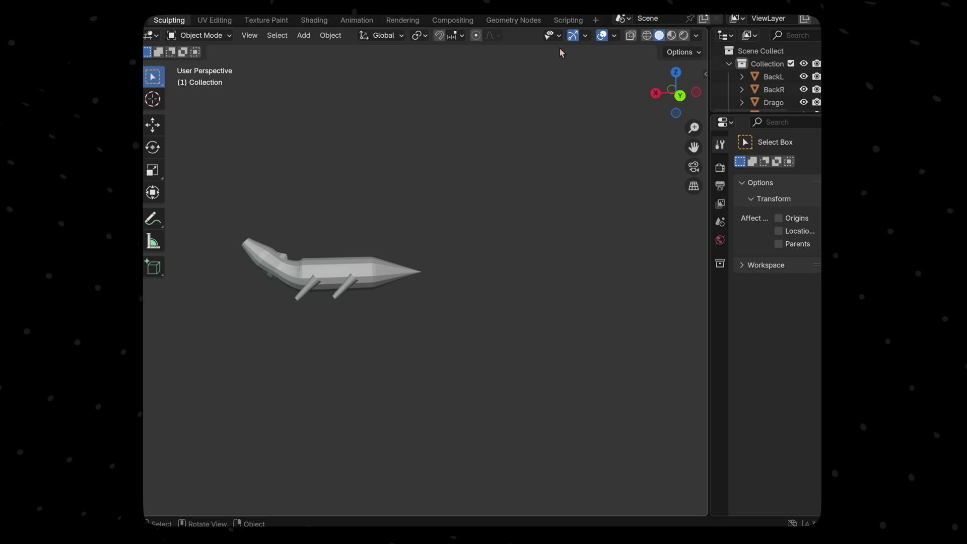
pyautogui.click(569, 21)
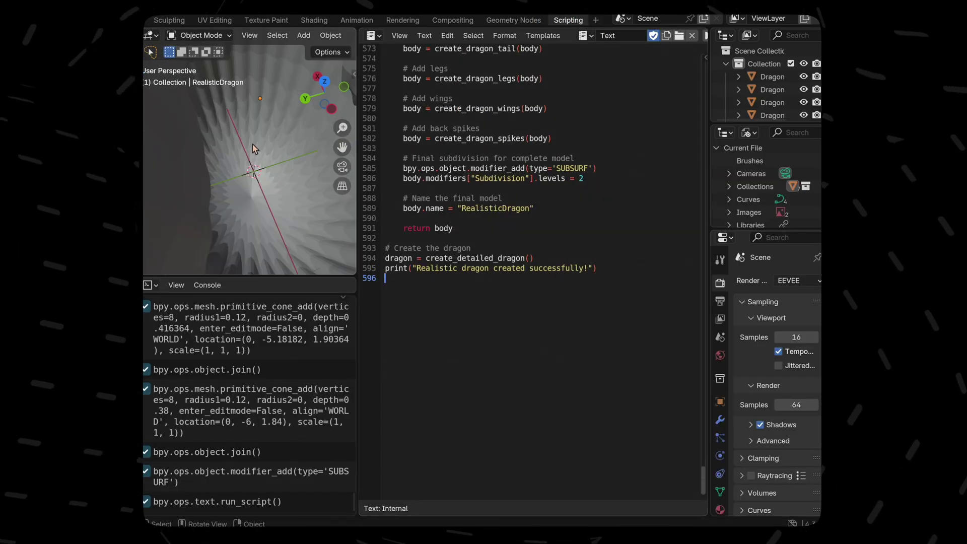
# - Open the RealisticDragon model in the Sculpting workspace and examine its head, body, wings, legs and tail from the sides, front and above
pyautogui.click(169, 20)
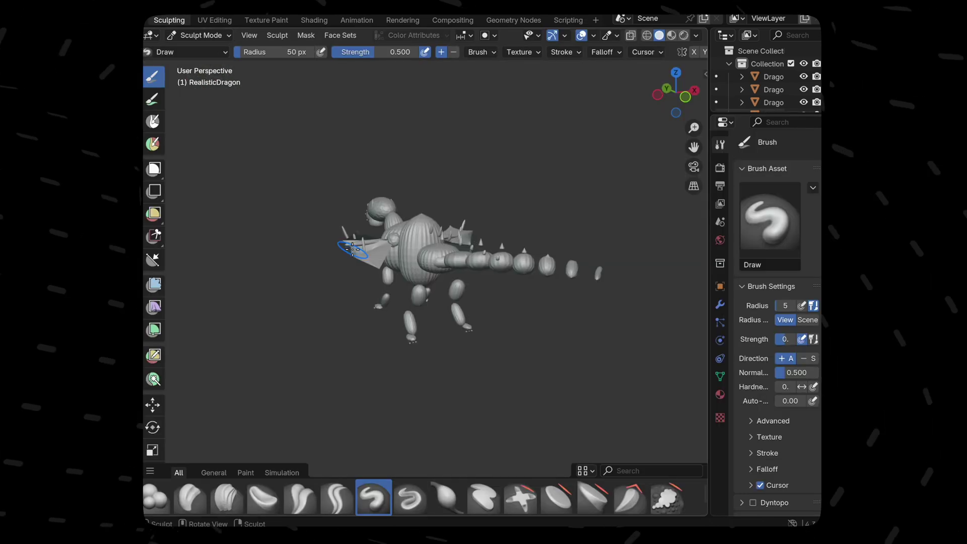
pyautogui.hscroll(-3, 353, 250)
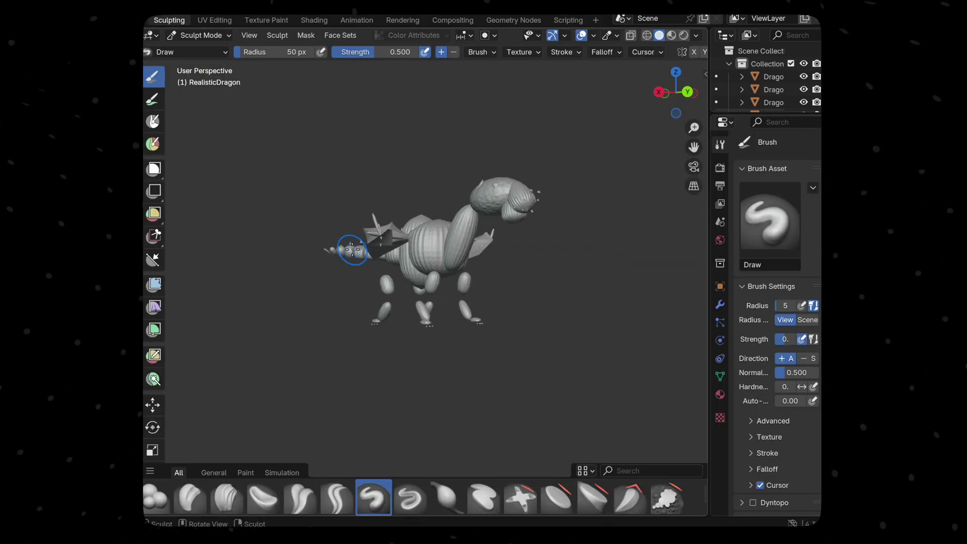
pyautogui.hscroll(-10, 420, 227)
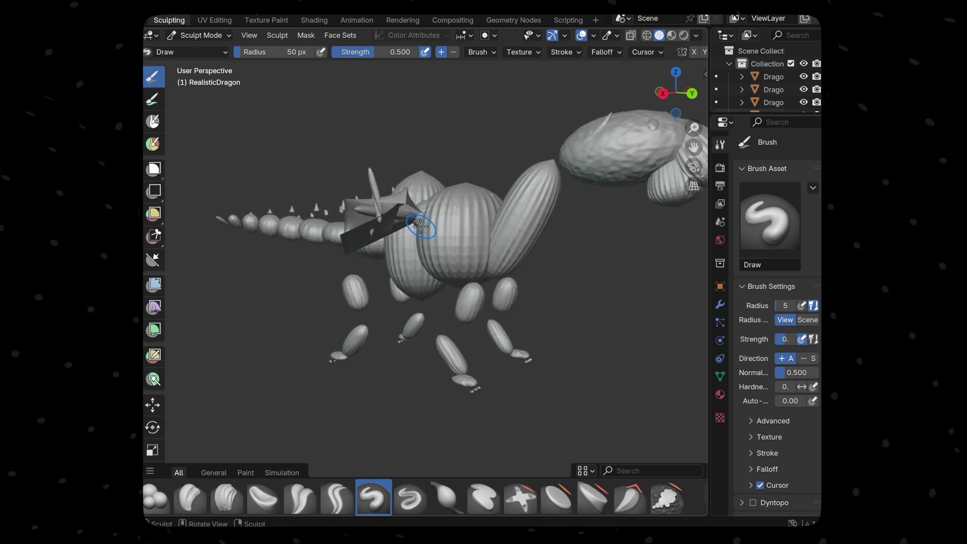
pyautogui.hscroll(-10, 421, 227)
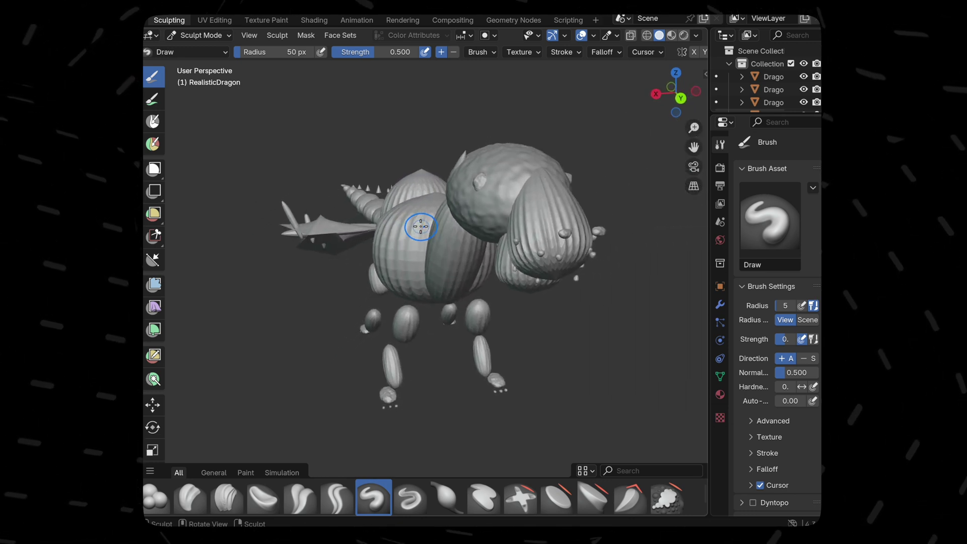
pyautogui.hscroll(-10, 421, 227)
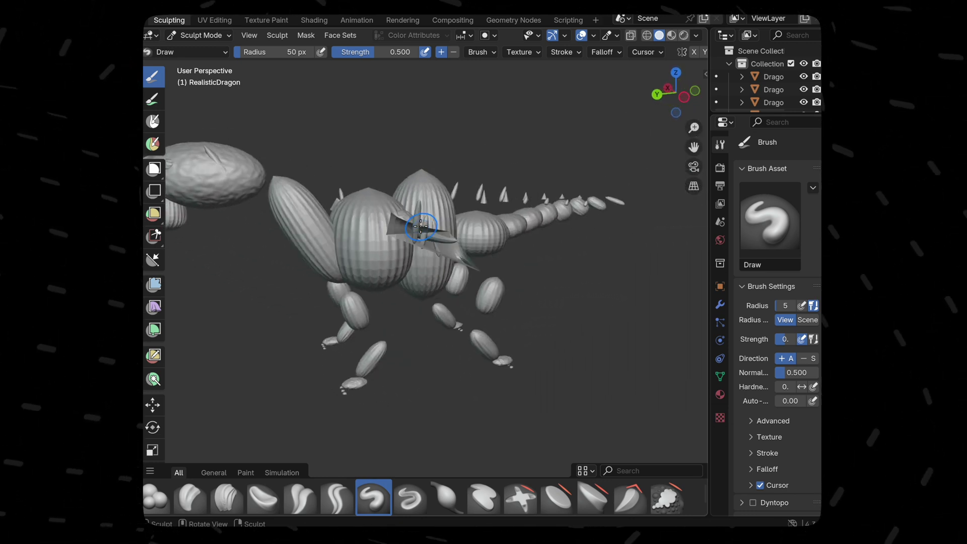
pyautogui.scroll(10, 418, 228)
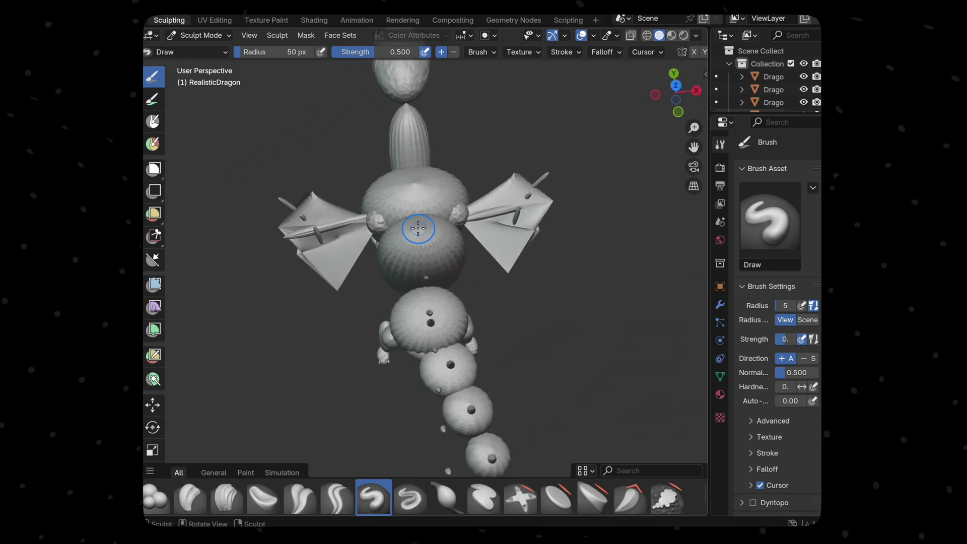
pyautogui.moveTo(418, 228); pyautogui.dragTo(418, 228, button='middle')
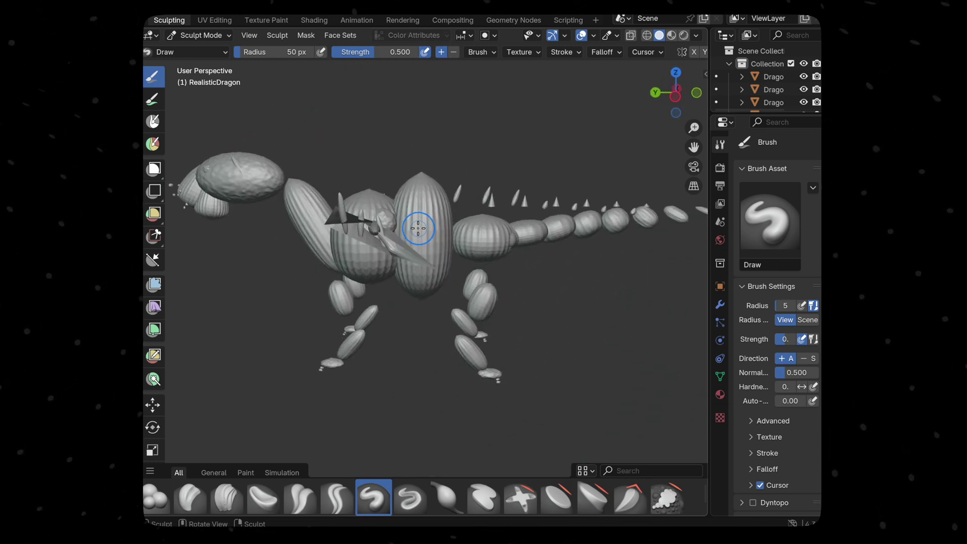
pyautogui.scroll(2, 610, 208)
pyautogui.moveTo(610, 208); pyautogui.dragTo(491, 269, button='middle')
pyautogui.scroll(2, 500, 264)
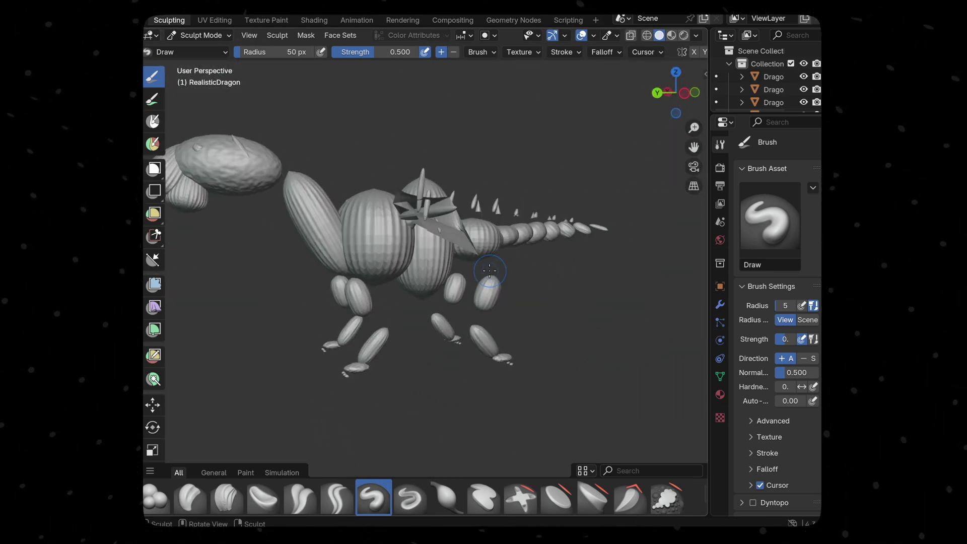
pyautogui.moveTo(490, 270); pyautogui.dragTo(489, 270, button='middle')
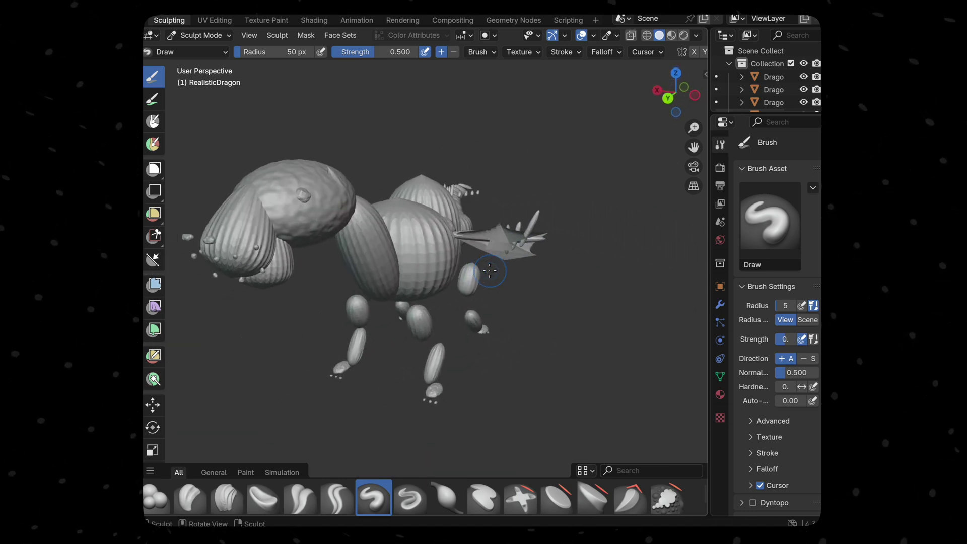
pyautogui.scroll(-3, 490, 270)
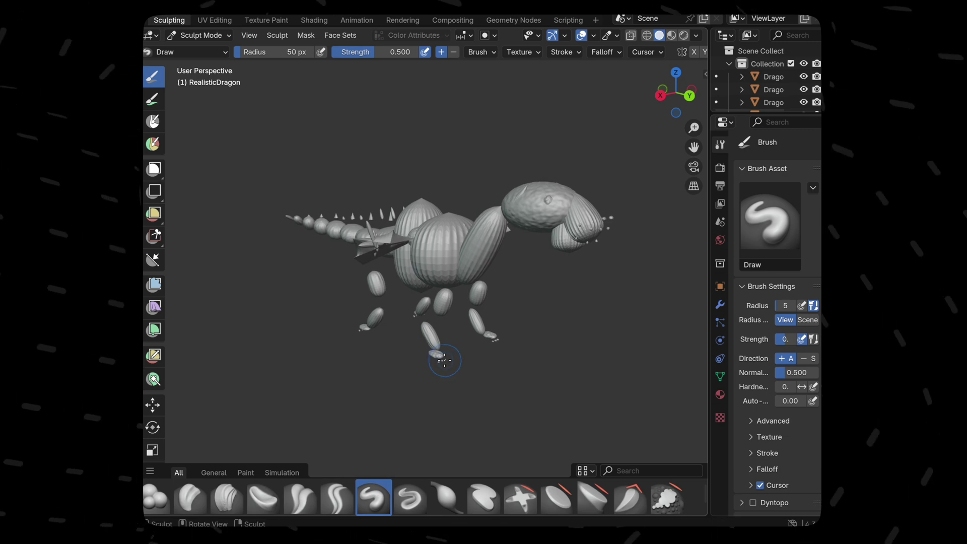
pyautogui.scroll(2, 448, 356)
pyautogui.scroll(4, 448, 356)
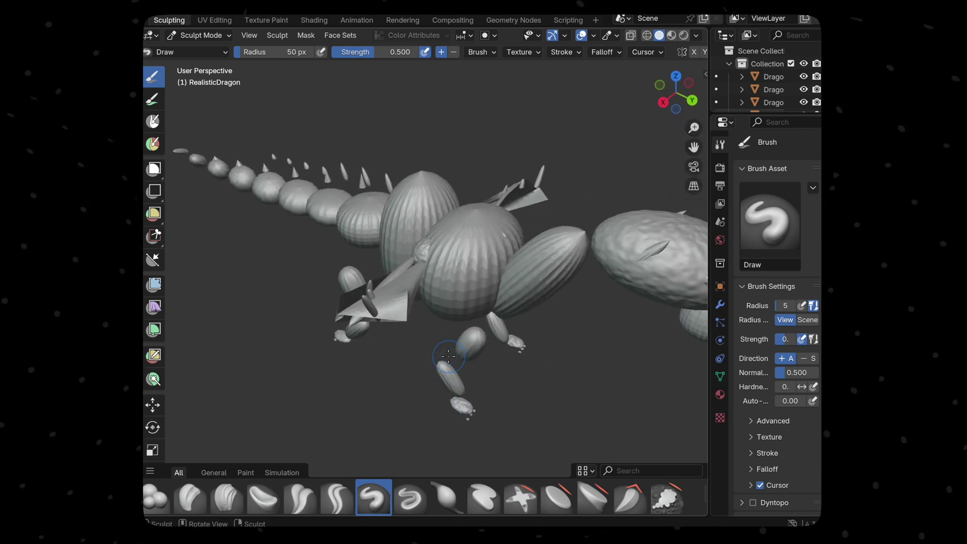